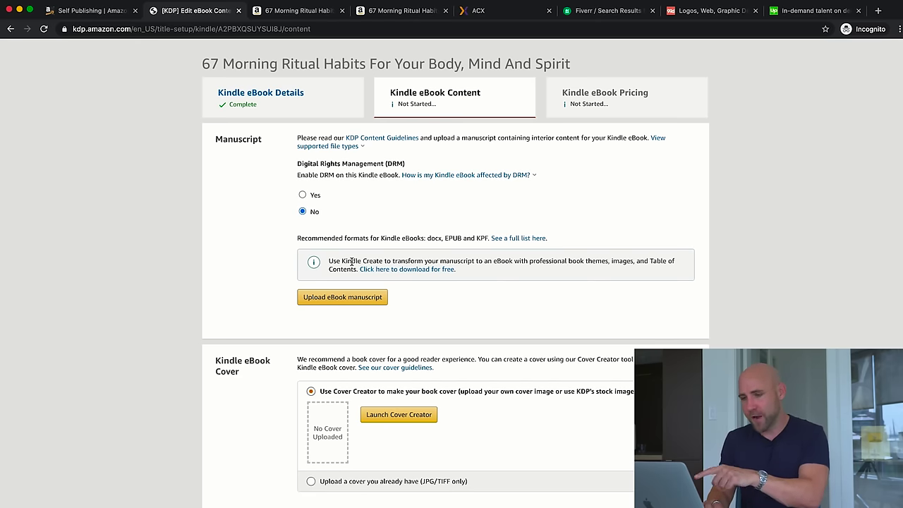
Upload the manuscript file "67 Morning Ritual Habits - UPDATED 3.9.19.docx" for the Kindle eBook
scroll(487, 293, "down", 1)
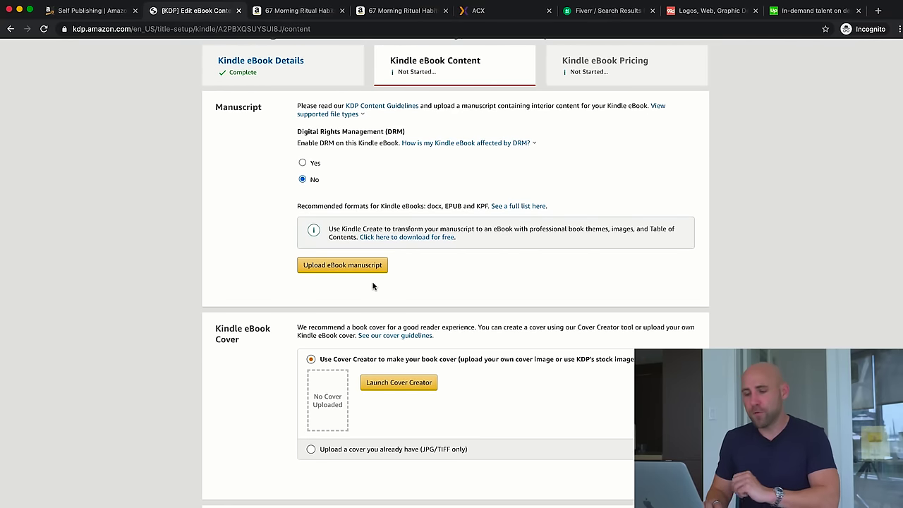
left_click(365, 268)
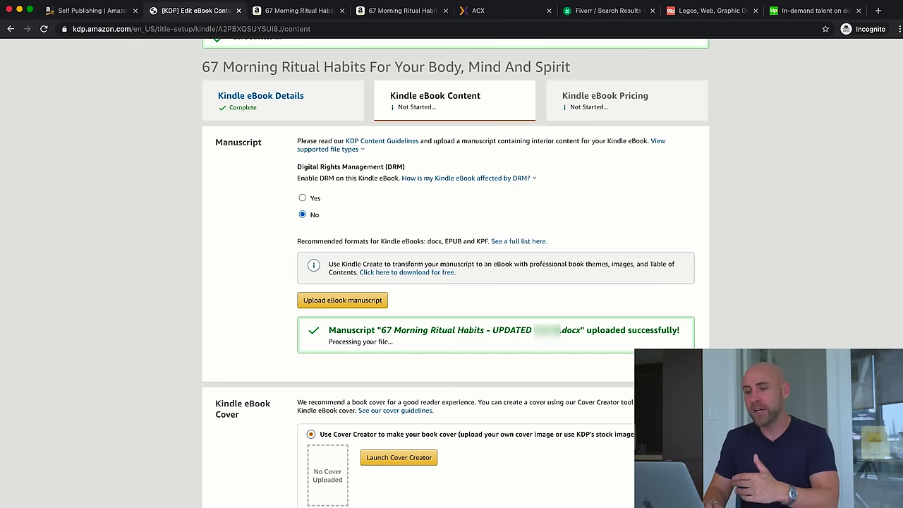
scroll(456, 272, "down", 1)
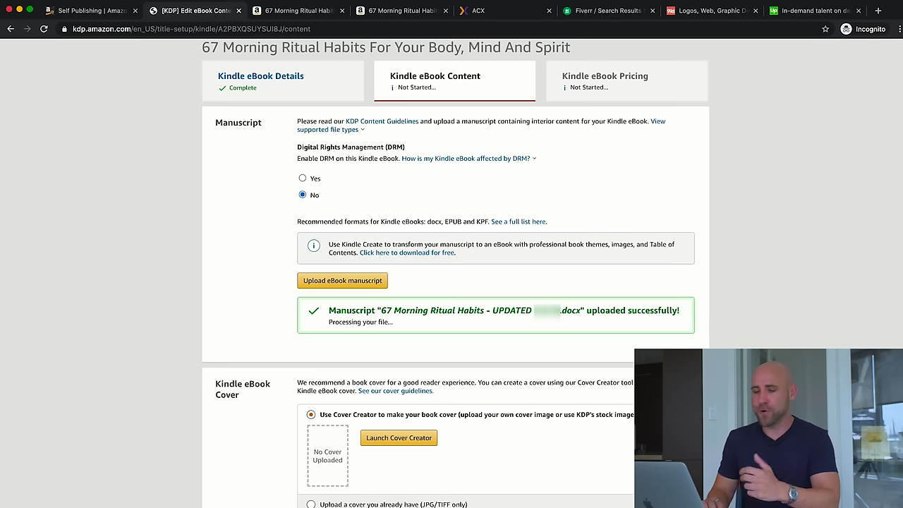
Choose to use an existing cover (JPG/TIFF only) for the Kindle eBook and upload the cover file
scroll(490, 388, "down", 5)
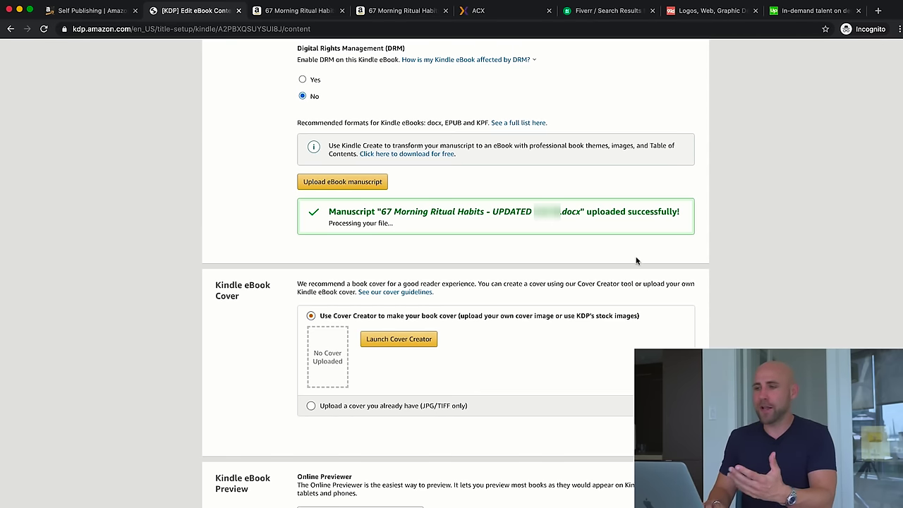
left_click(702, 14)
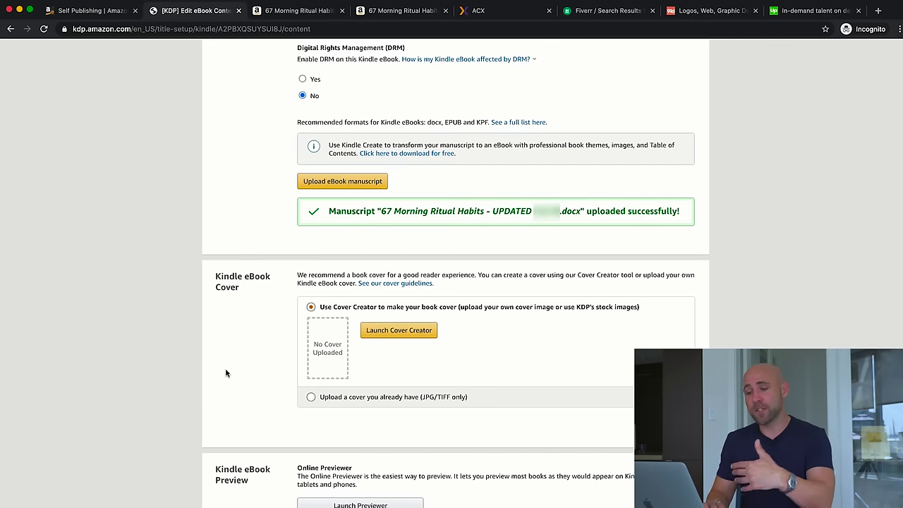
scroll(225, 370, "down", 1)
left_click(311, 375)
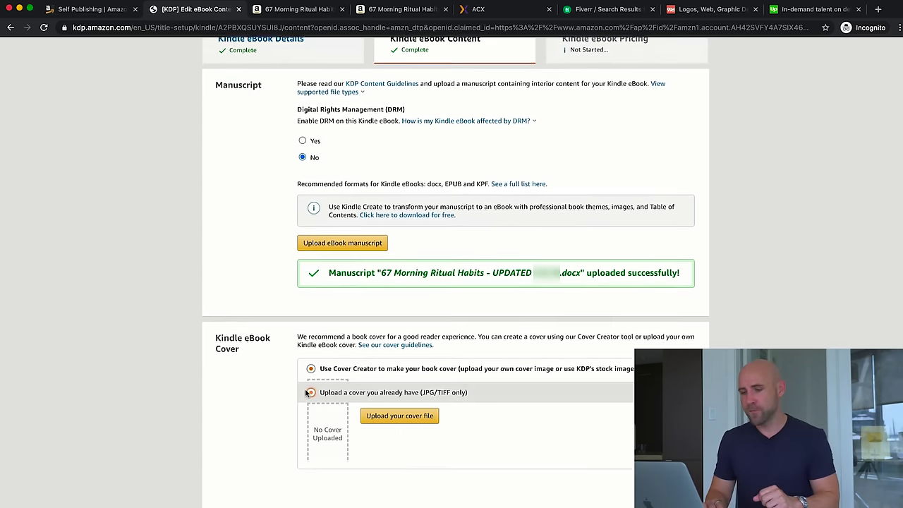
left_click(390, 417)
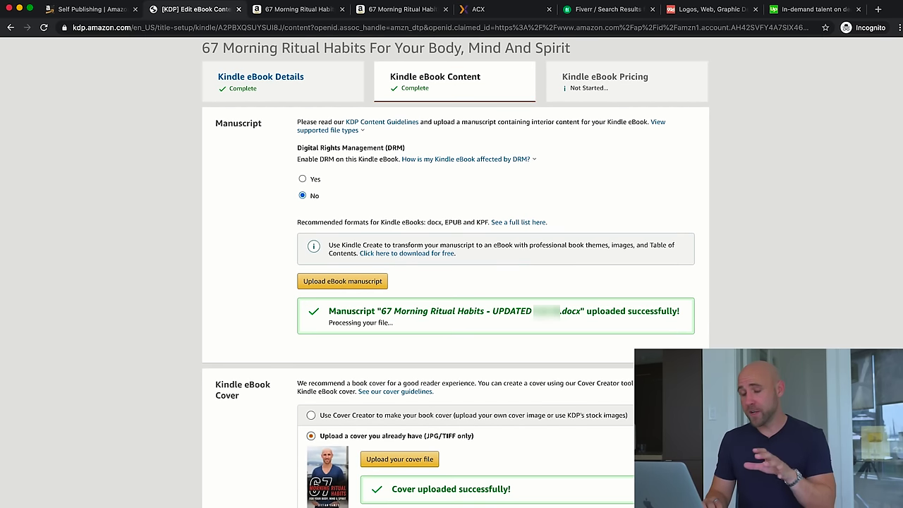
Preview the eBook in the Online Previewer, paging from the cover through the introduction, and return to the book details
scroll(455, 272, "down", 5)
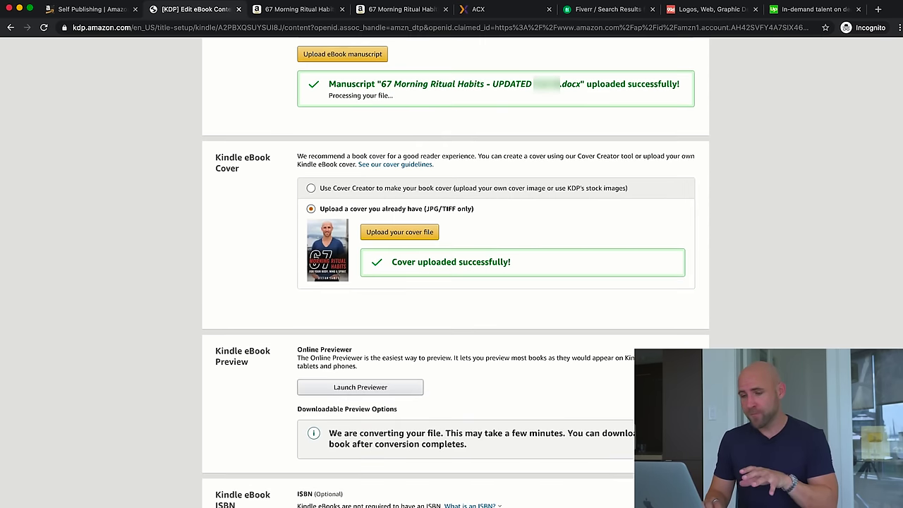
scroll(266, 275, "down", 1)
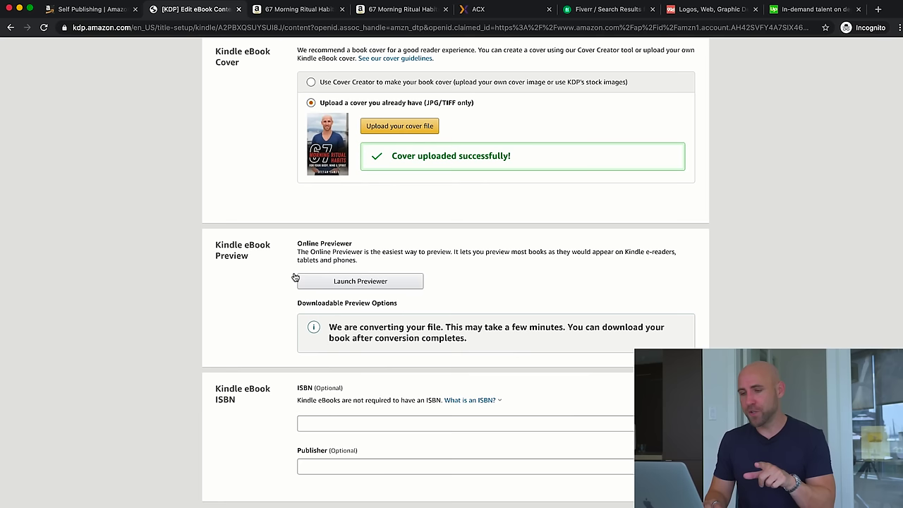
left_click(343, 283)
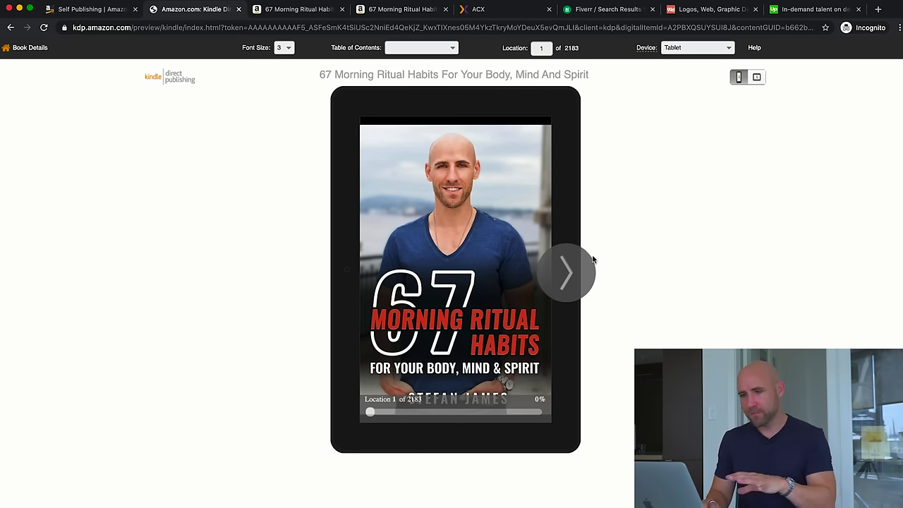
left_click(569, 271)
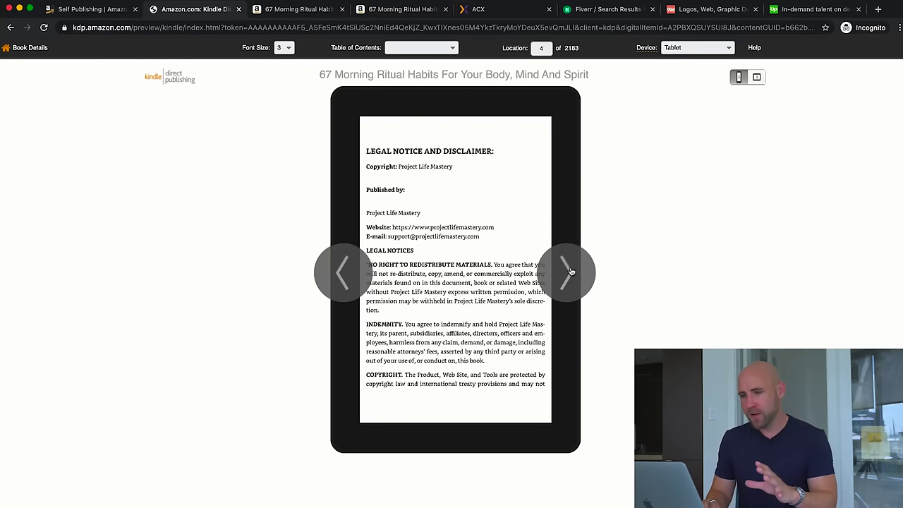
left_click(571, 272)
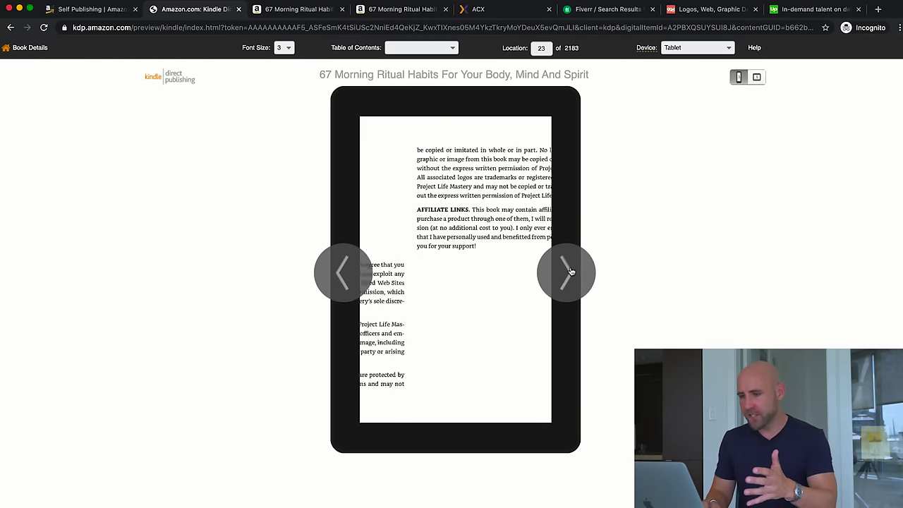
left_click(570, 272)
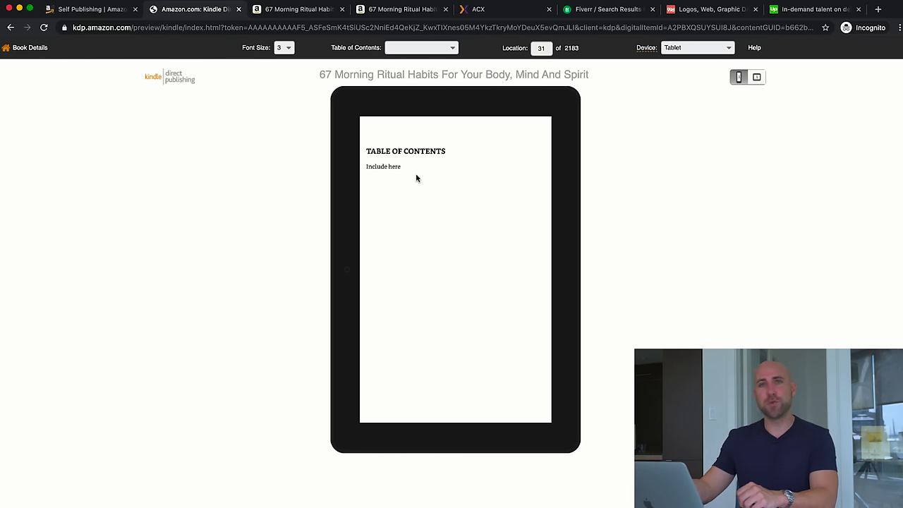
mouse_move(569, 282)
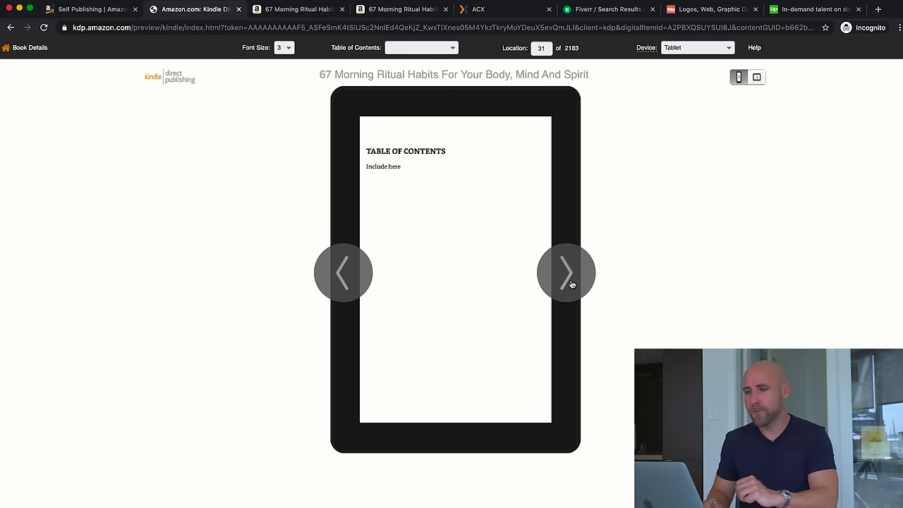
left_click(569, 275)
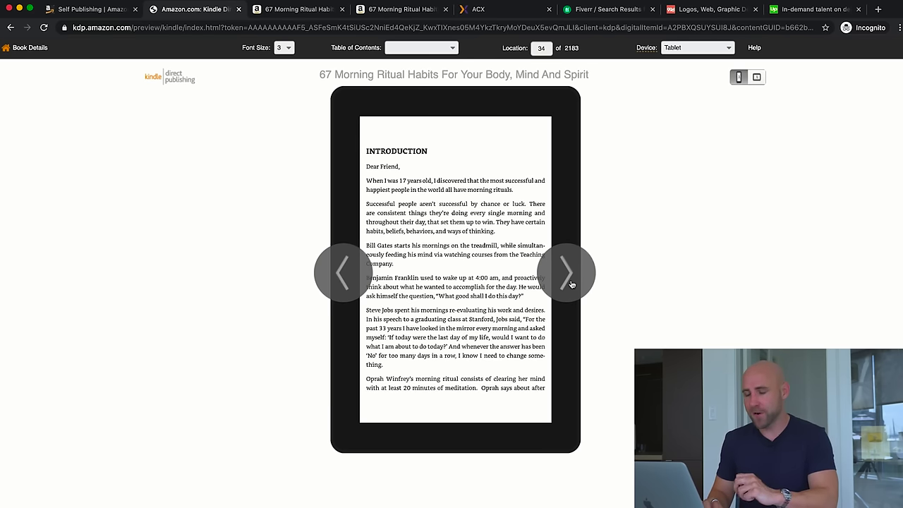
left_click(557, 282)
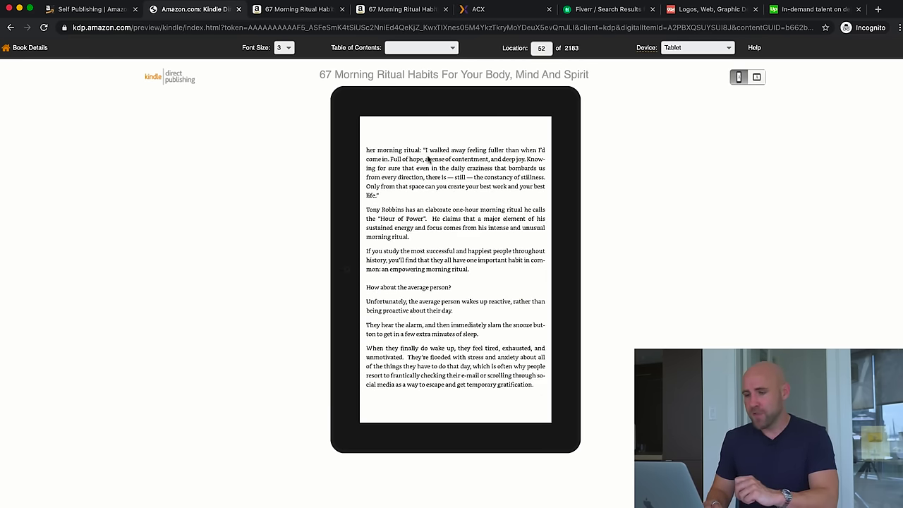
left_click(552, 279)
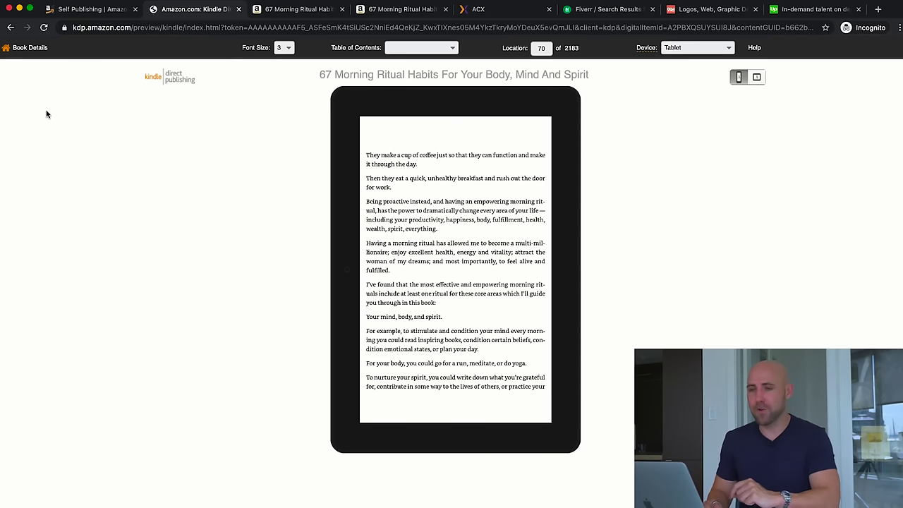
left_click(28, 54)
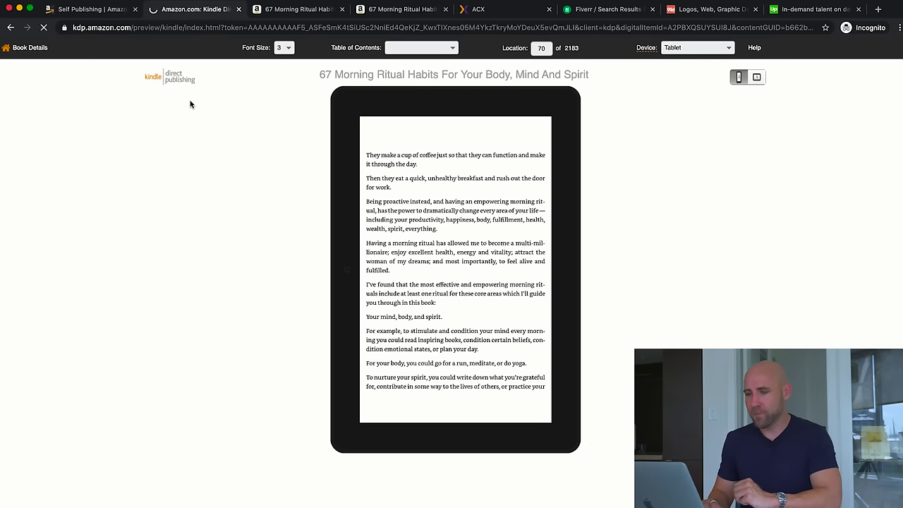
Save the eBook content without an ISBN or publisher, continue to pricing, and enroll the book in KDP Select
scroll(191, 232, "down", 10)
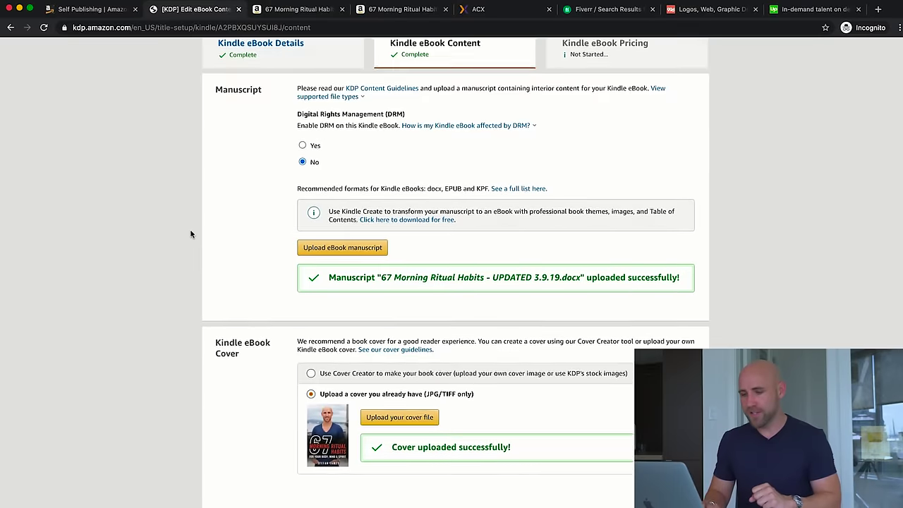
scroll(191, 234, "down", 1)
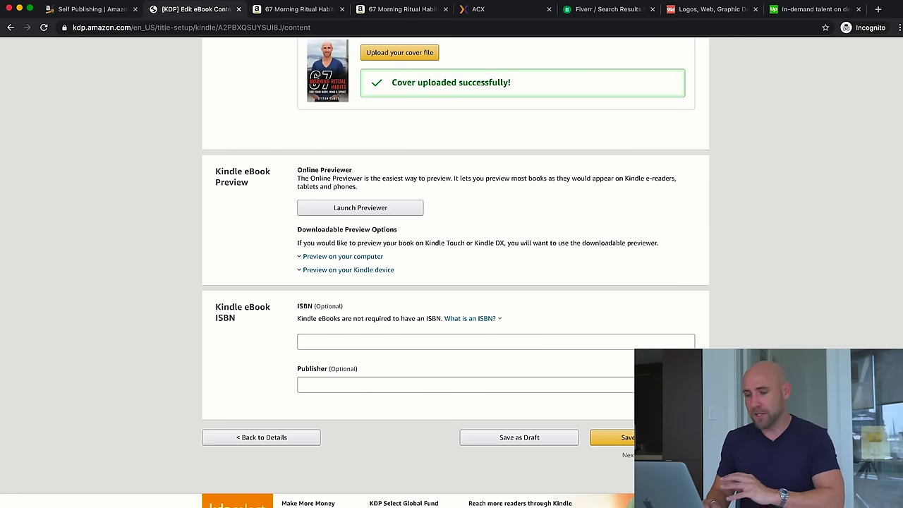
left_click(613, 437)
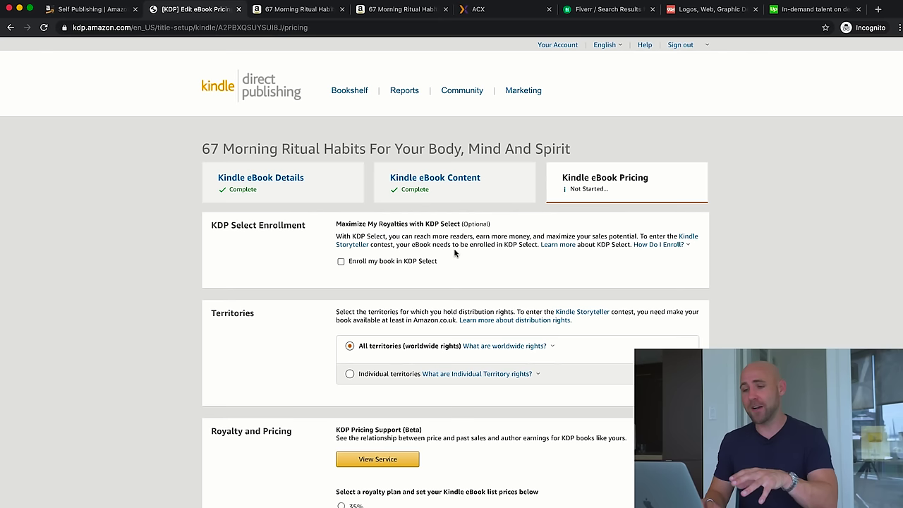
left_click(341, 261)
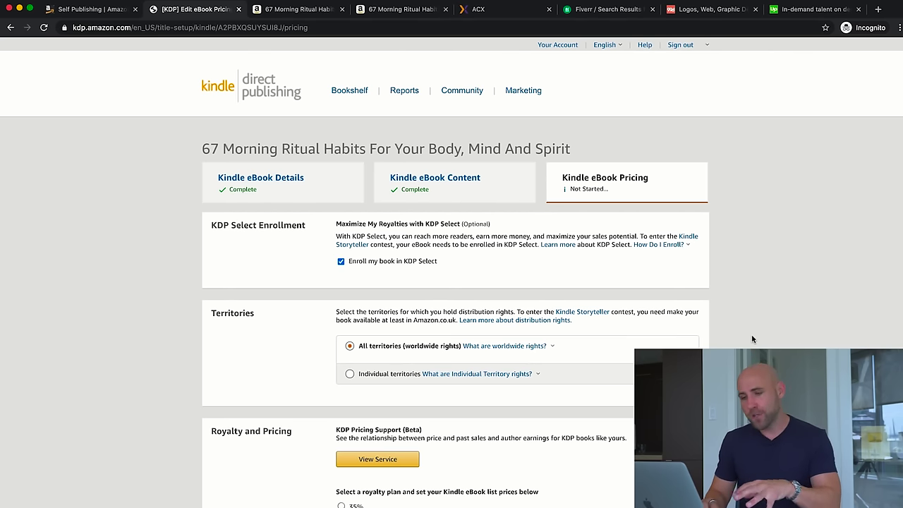
Look through the individual territories list and set the distribution rights back to all territories (worldwide rights)
scroll(660, 302, "down", 2)
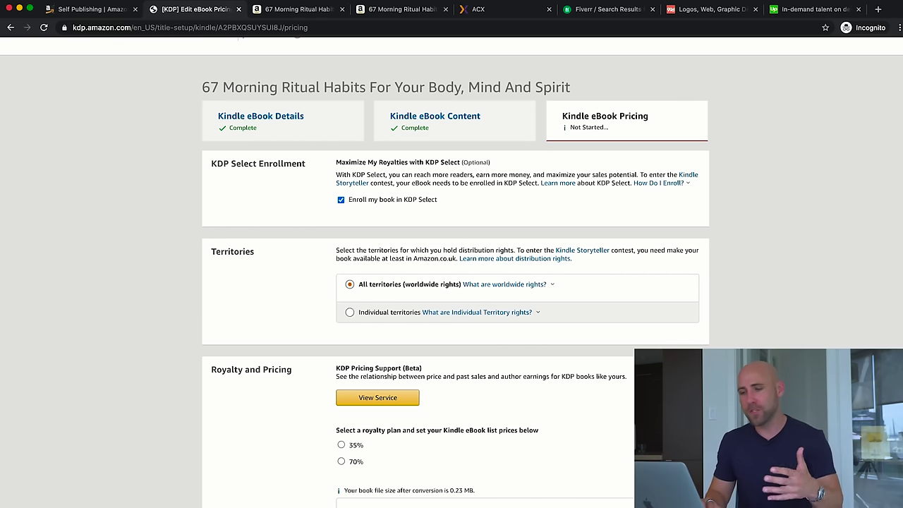
scroll(455, 282, "down", 1)
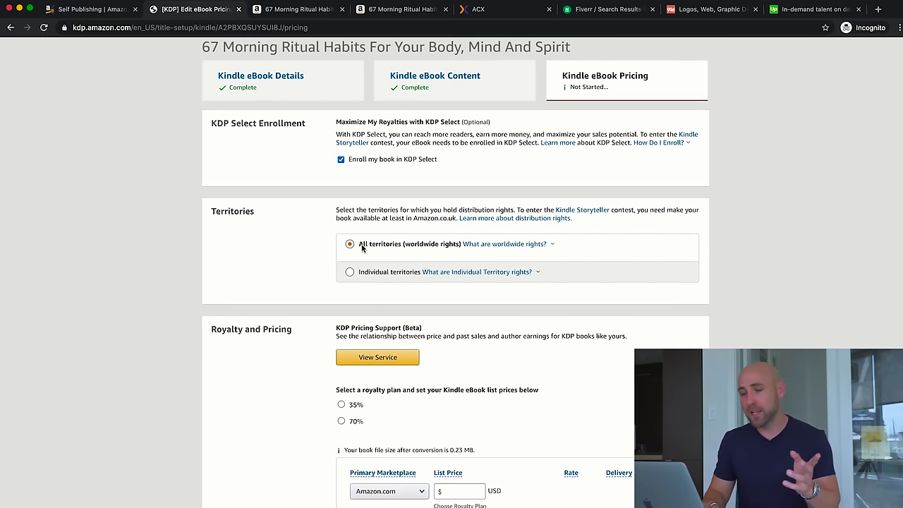
left_click(348, 275)
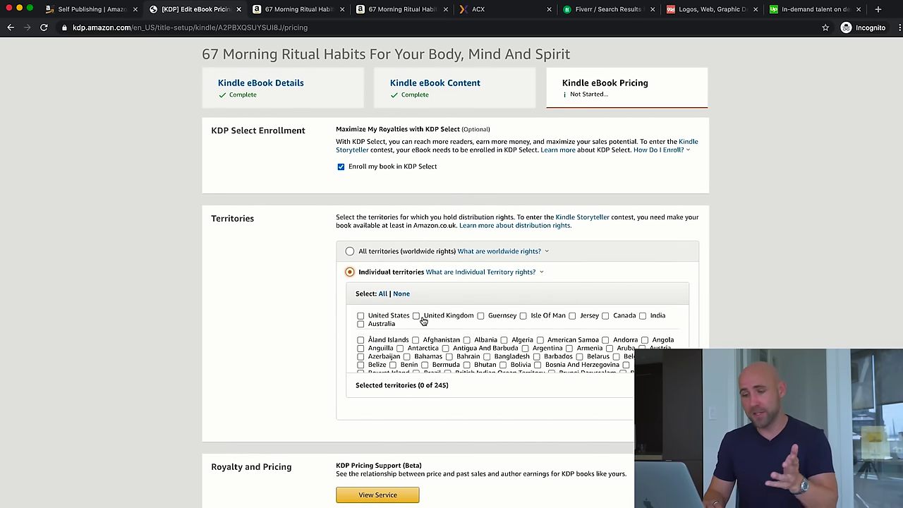
scroll(547, 332, "down", 5)
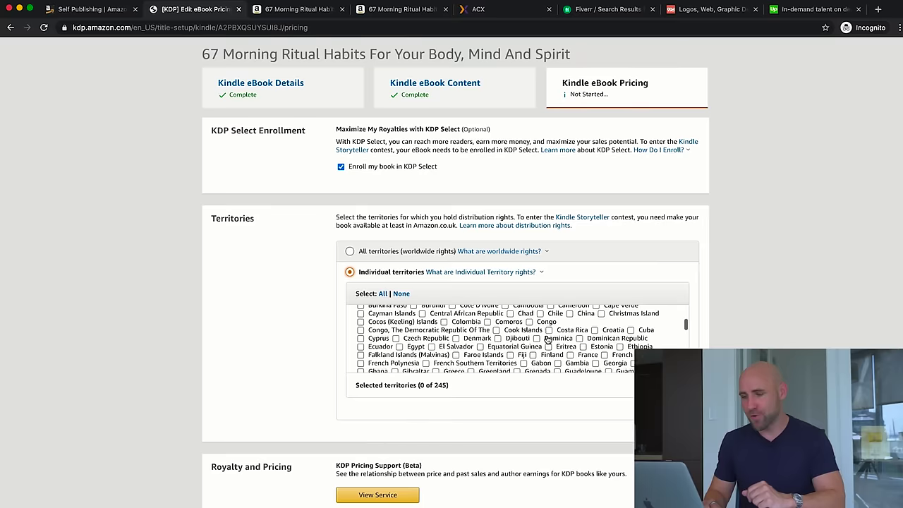
scroll(547, 338, "down", 15)
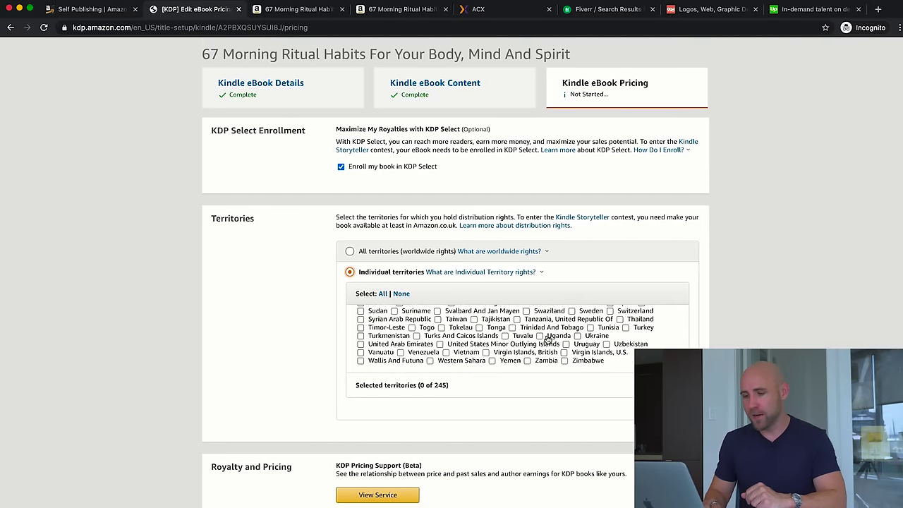
scroll(530, 272, "up", 15)
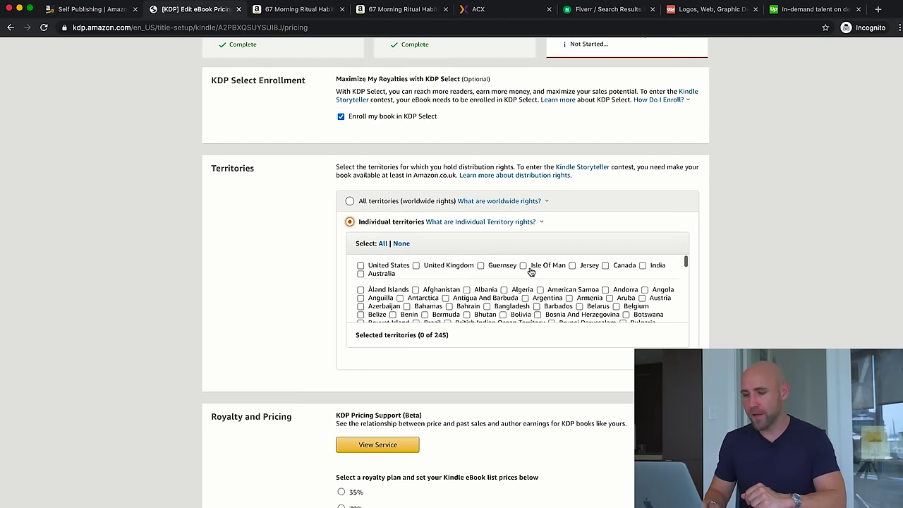
left_click(350, 201)
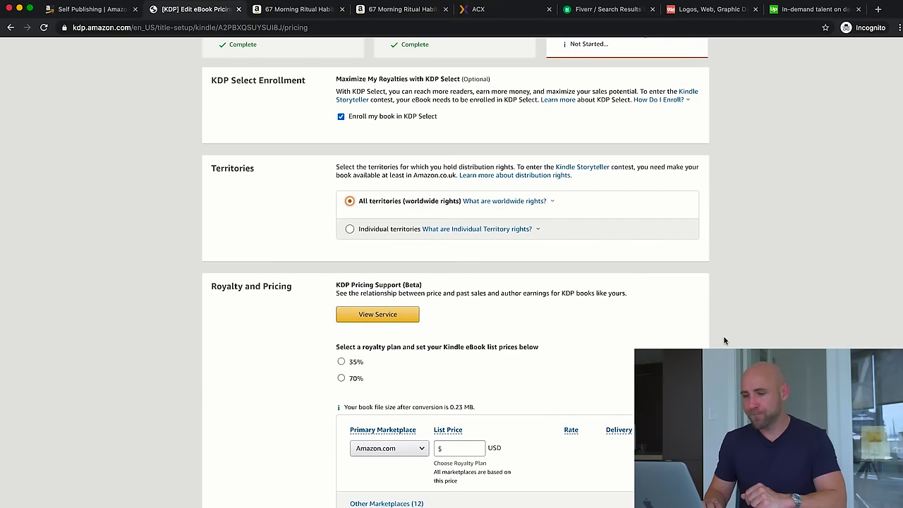
Try the 35% royalty plan and check its allowed list price range
scroll(723, 339, "down", 3)
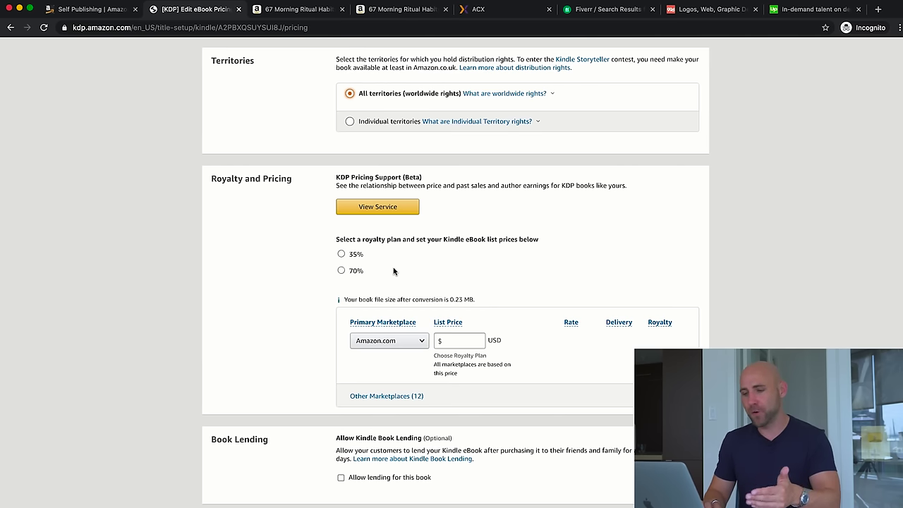
left_click(357, 255)
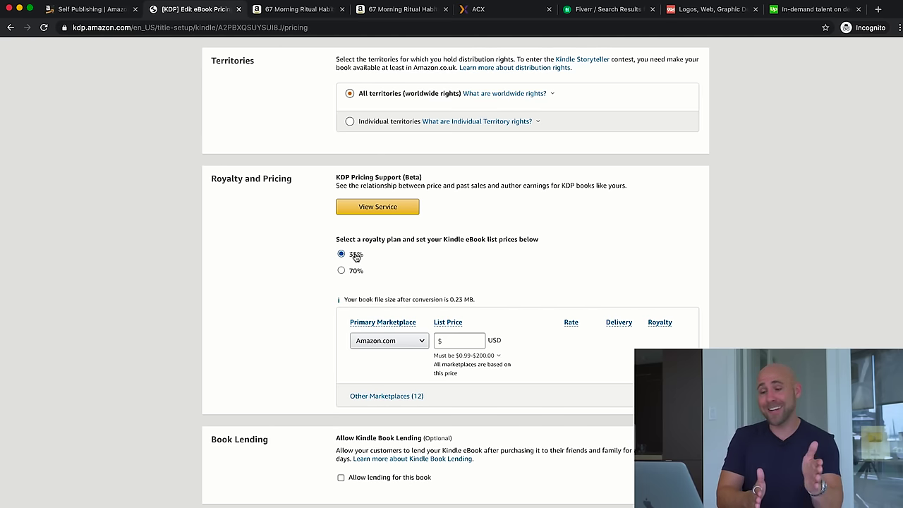
left_click(434, 358)
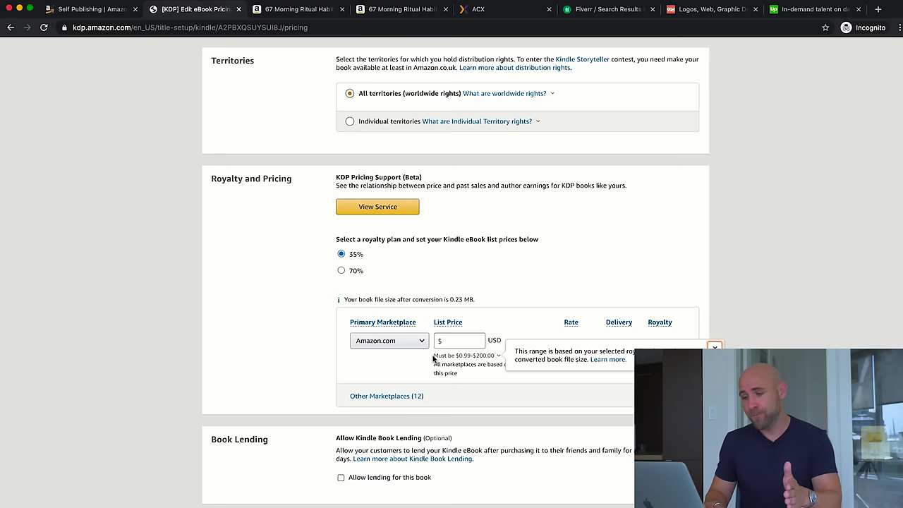
Select the 70% royalty plan, check its price range, and set the Amazon.com list price to 2.99 USD
left_click(341, 271)
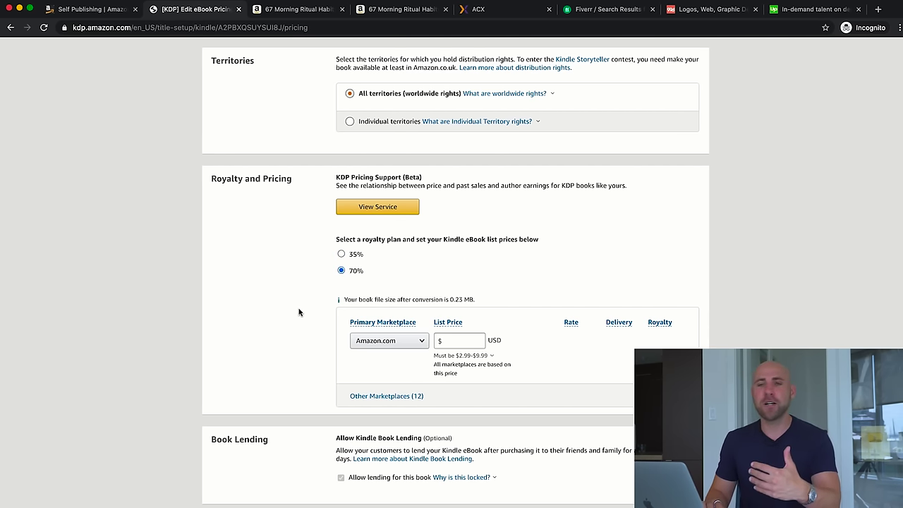
left_click(460, 355)
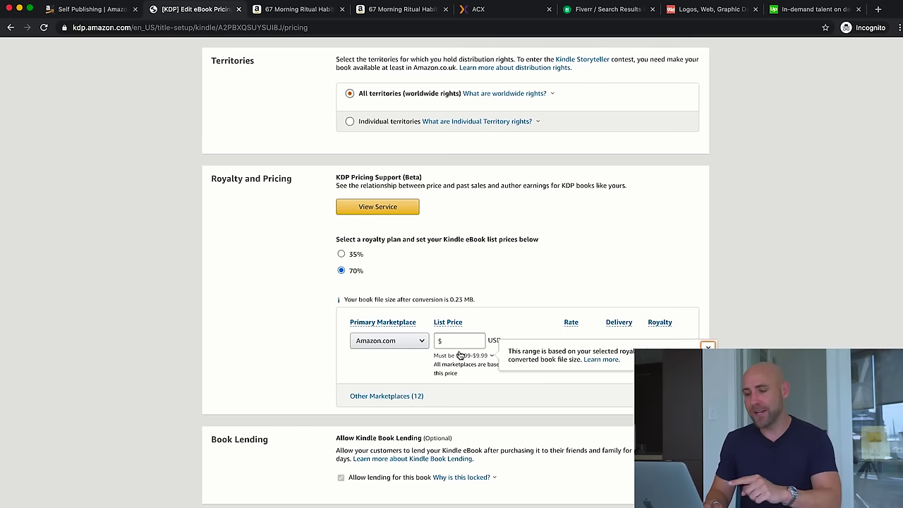
left_click(463, 341)
type("2.99")
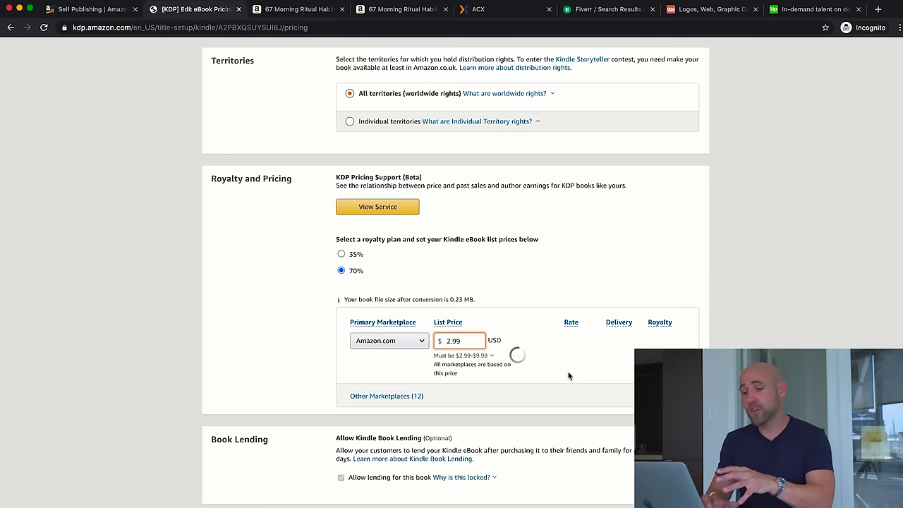
Expand the other marketplaces and review their converted list prices, royalty rates, delivery costs and royalties from Amazon.in through Amazon.com.au
left_click(477, 351)
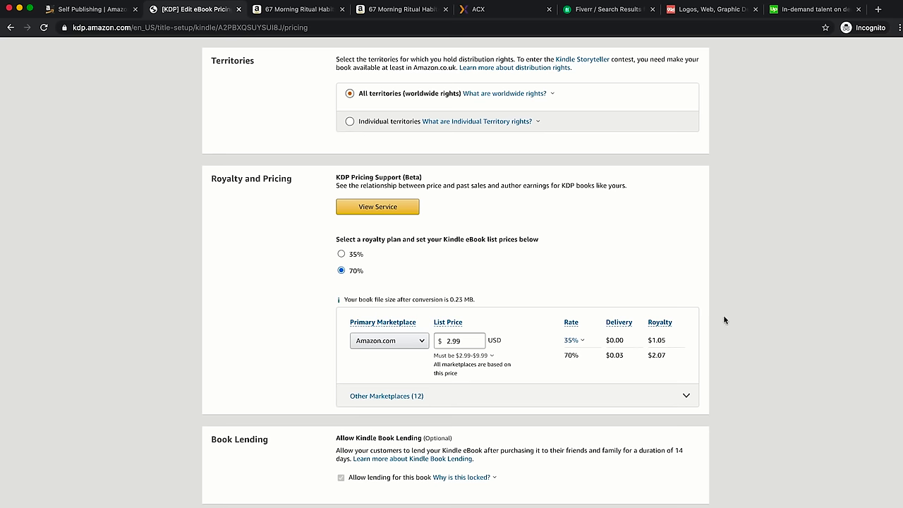
scroll(724, 316, "down", 1)
left_click(387, 361)
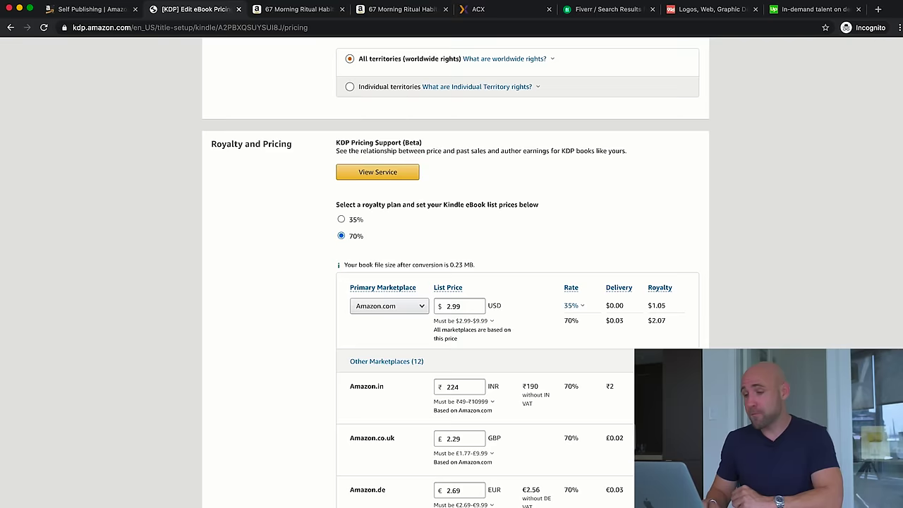
scroll(313, 202, "down", 5)
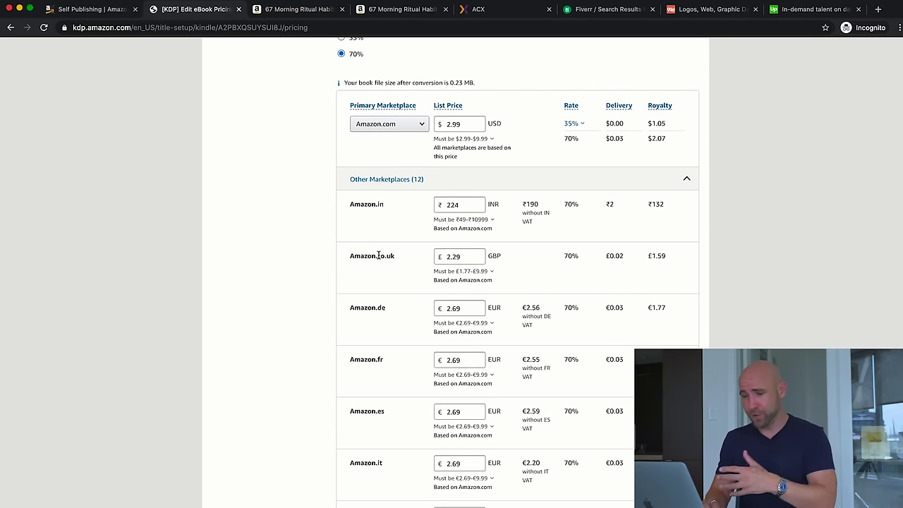
scroll(393, 405, "down", 4)
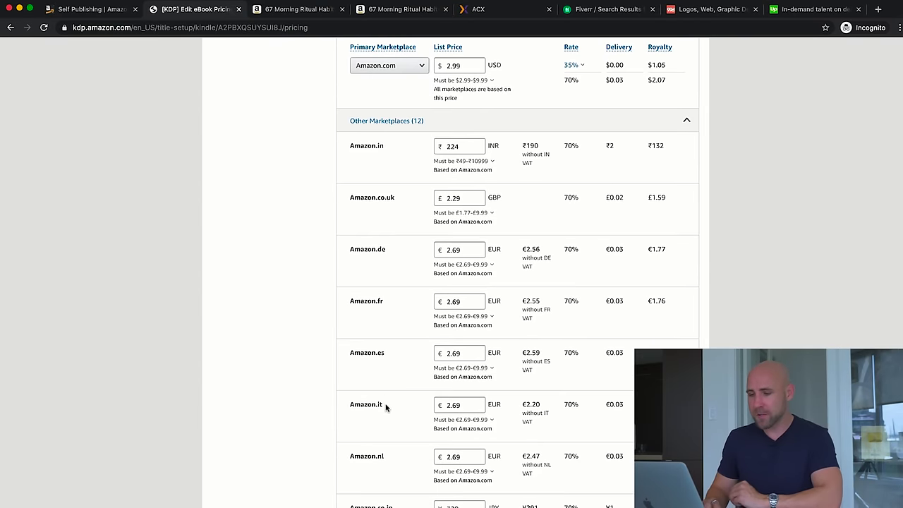
scroll(409, 433, "up", 3)
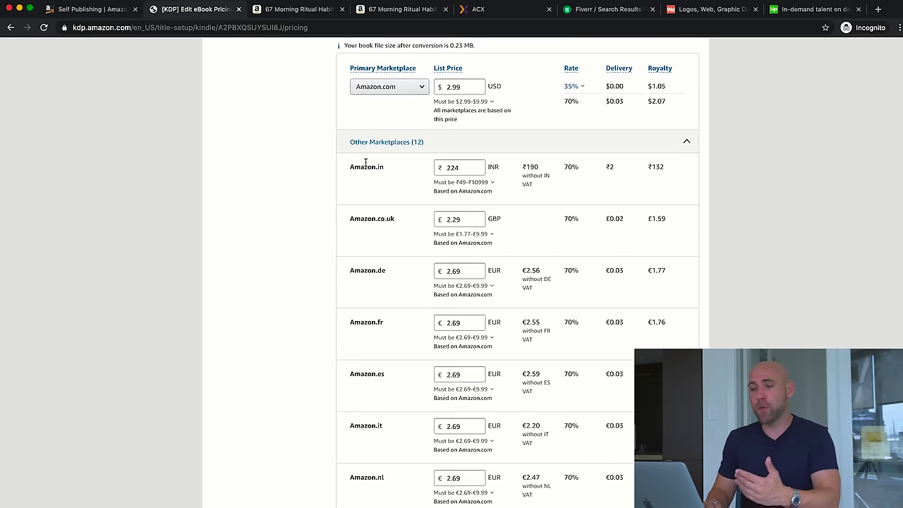
scroll(382, 280, "down", 3)
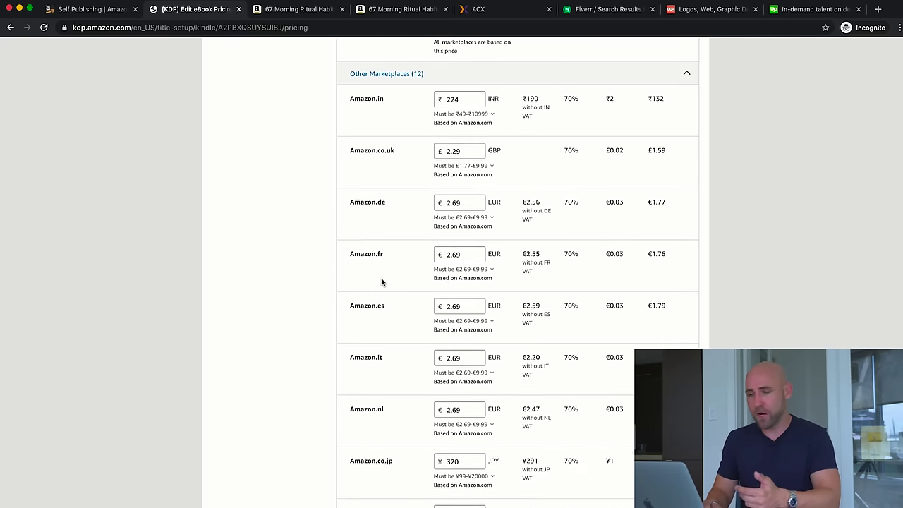
scroll(442, 113, "up", 4)
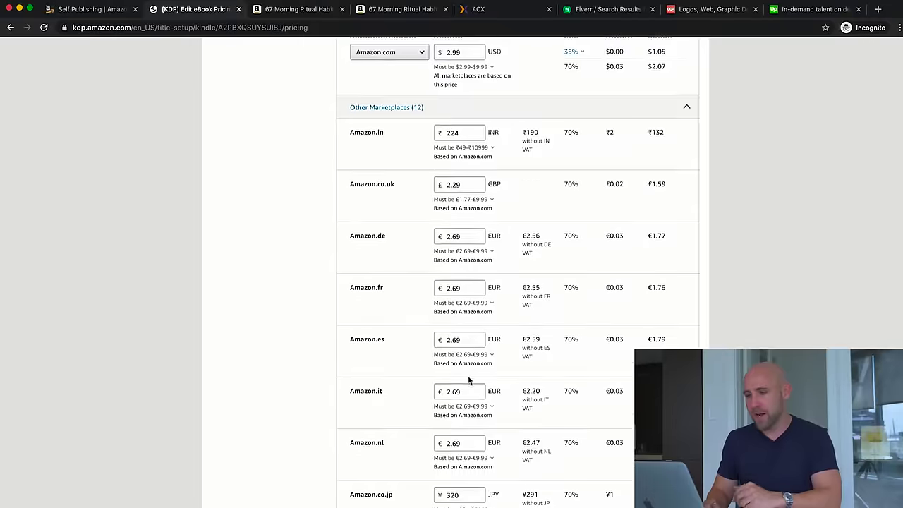
scroll(469, 378, "down", 7)
scroll(496, 419, "down", 3)
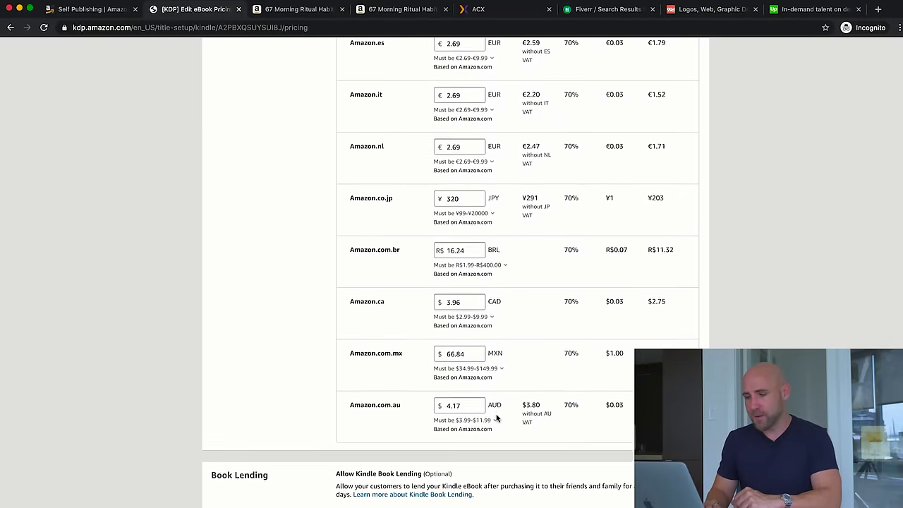
Collapse the other marketplaces list under the Amazon.com price and view the book lending and terms sections
scroll(496, 419, "up", 11)
scroll(496, 419, "up", 1)
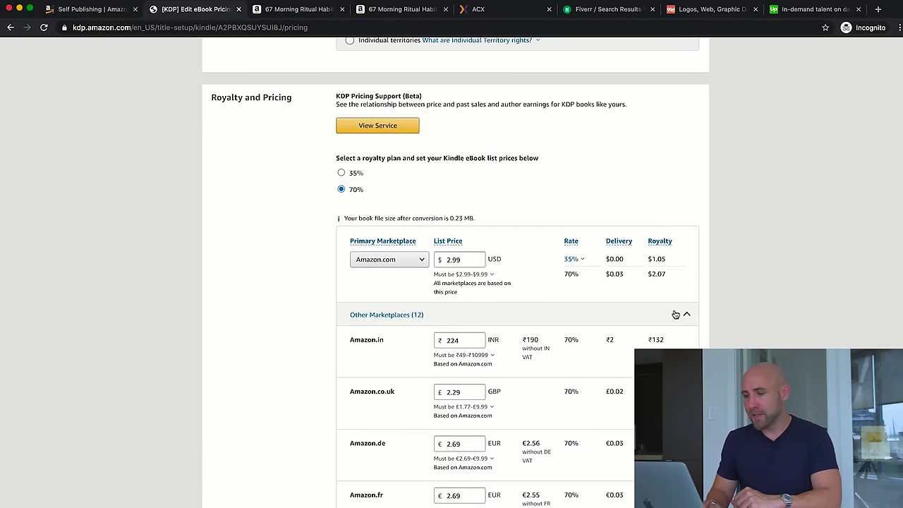
left_click(682, 315)
scroll(709, 304, "down", 1)
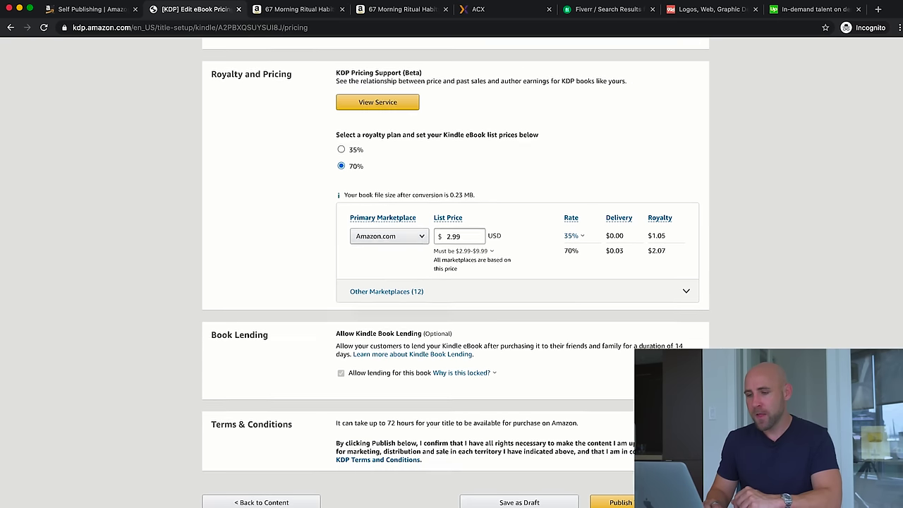